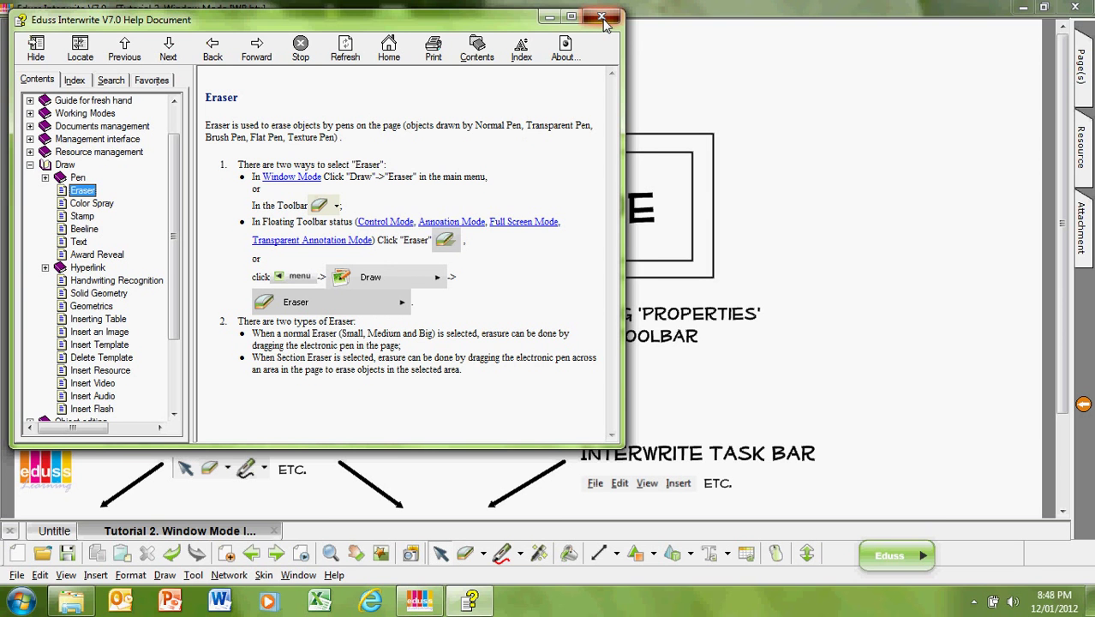
Step: Close the help document, then expand the floating Eduss toolbar and place it beneath the Floating 'Properties' Toolbar label
{"action": "left_click", "coordinate": [602, 18]}
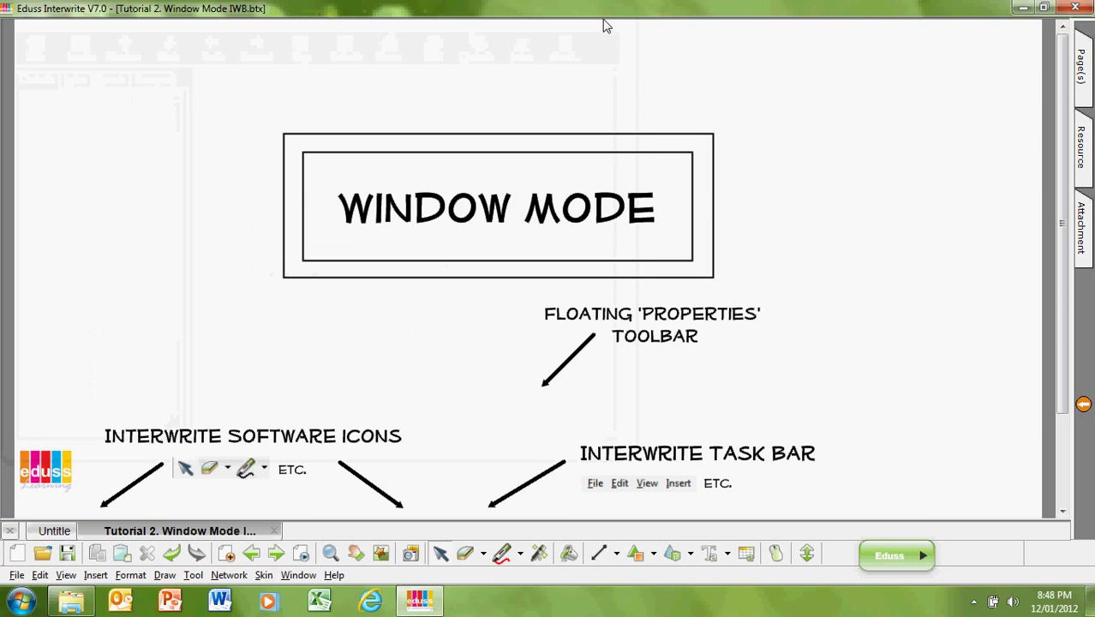
{"action": "left_click", "coordinate": [922, 556]}
{"action": "left_click_drag", "start_coordinate": [854, 555], "coordinate": [479, 412]}
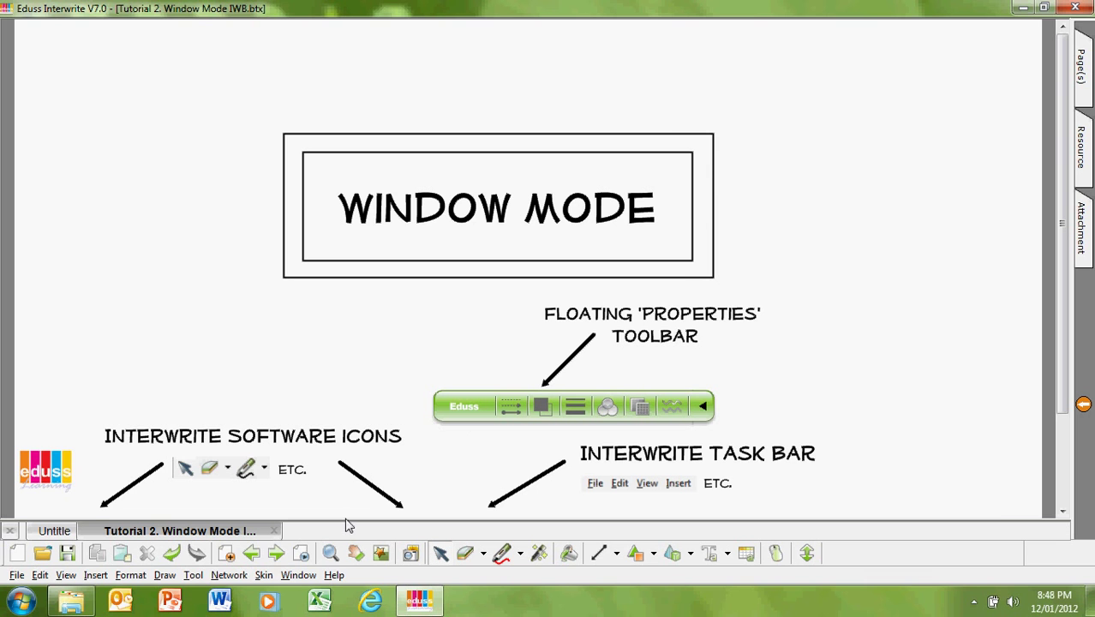
Step: Advance to the following page about tabs and collapse the floating Eduss toolbar
{"action": "left_click", "coordinate": [276, 554]}
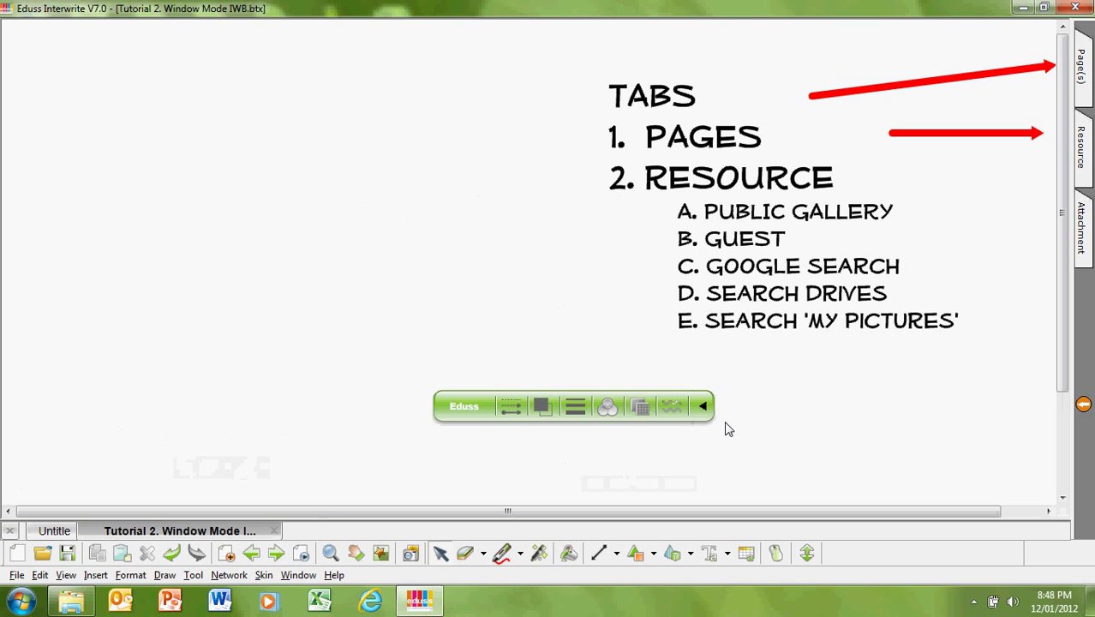
{"action": "left_click", "coordinate": [703, 408]}
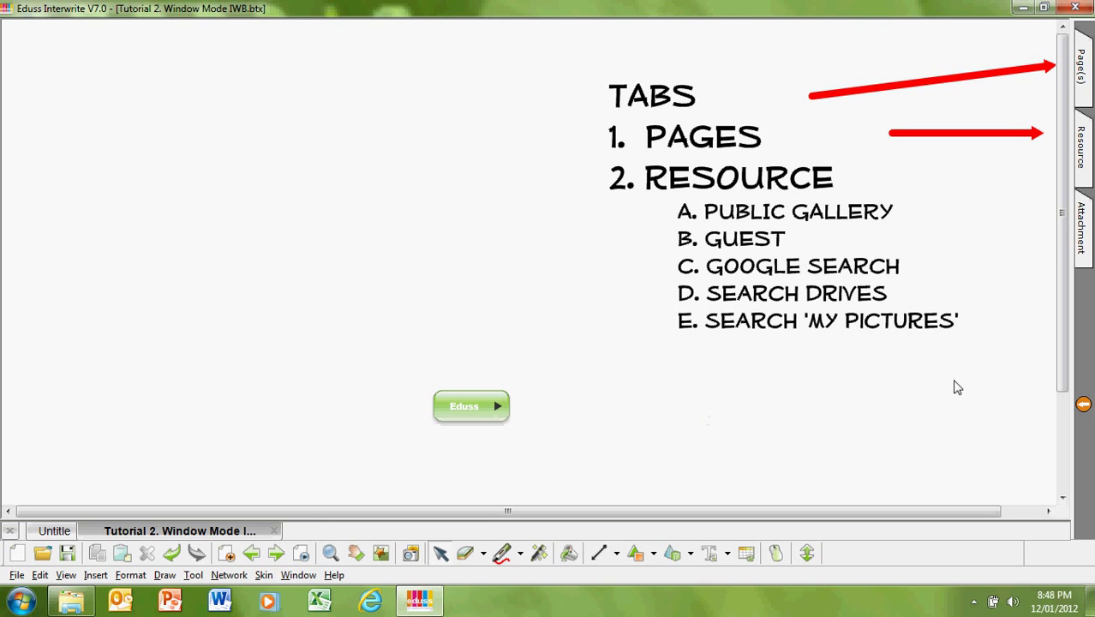
Step: Look through the document's page thumbnails, open page 4 and return to page 5
{"action": "left_click", "coordinate": [1084, 82]}
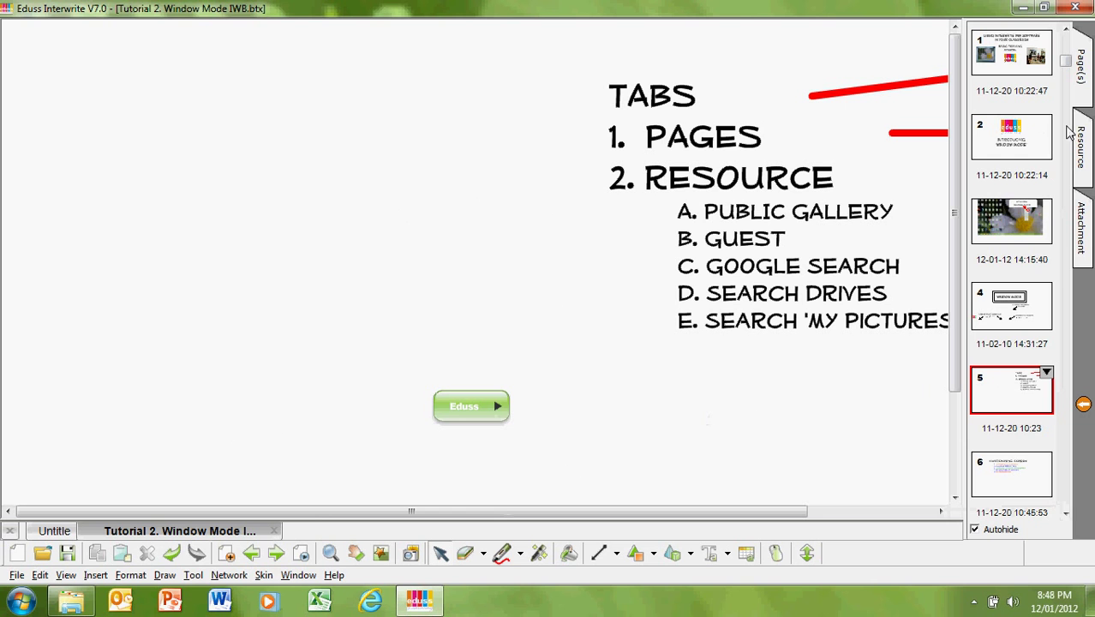
{"action": "left_click", "coordinate": [1065, 512]}
{"action": "left_click", "coordinate": [1065, 512]}
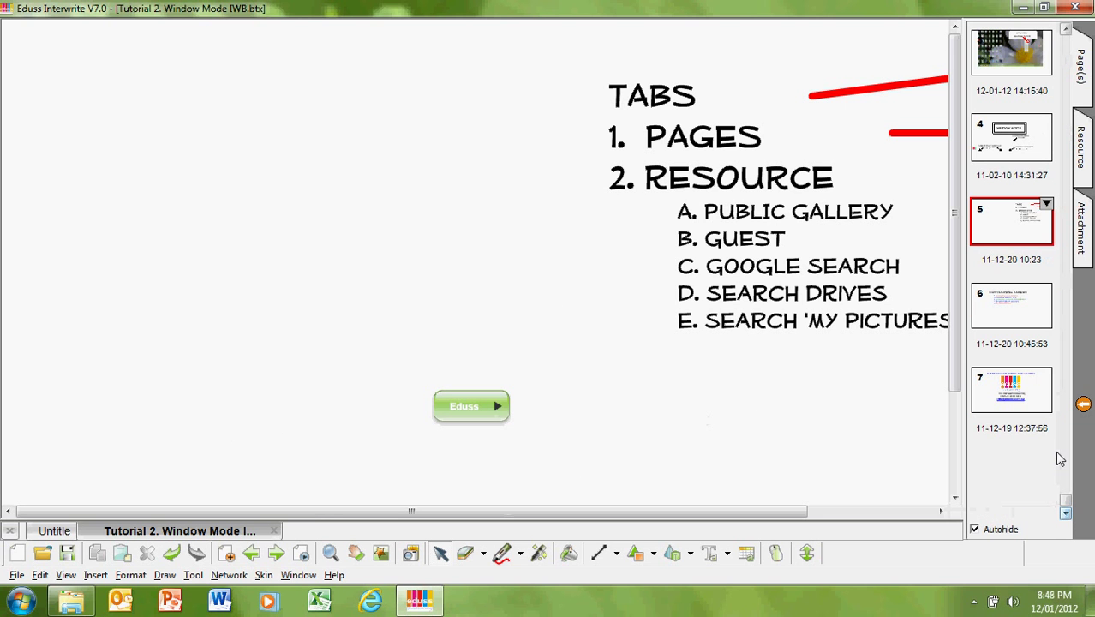
{"action": "left_click", "coordinate": [1067, 30]}
{"action": "left_click", "coordinate": [1067, 30]}
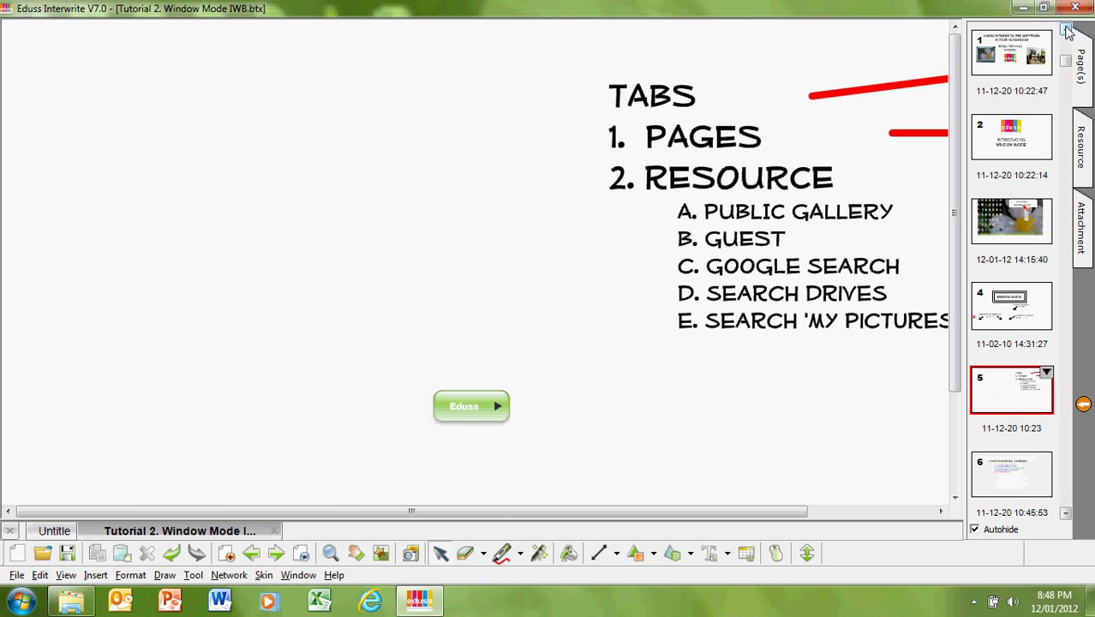
{"action": "left_click", "coordinate": [1066, 28]}
{"action": "left_click_drag", "start_coordinate": [1067, 45], "coordinate": [1067, 229]}
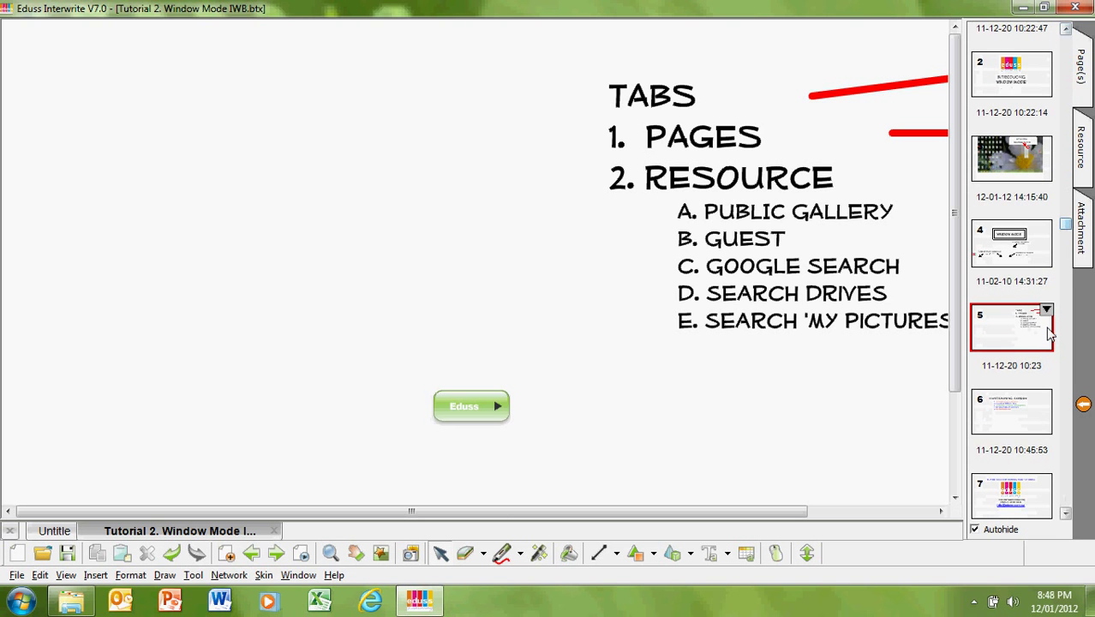
{"action": "left_click", "coordinate": [998, 255]}
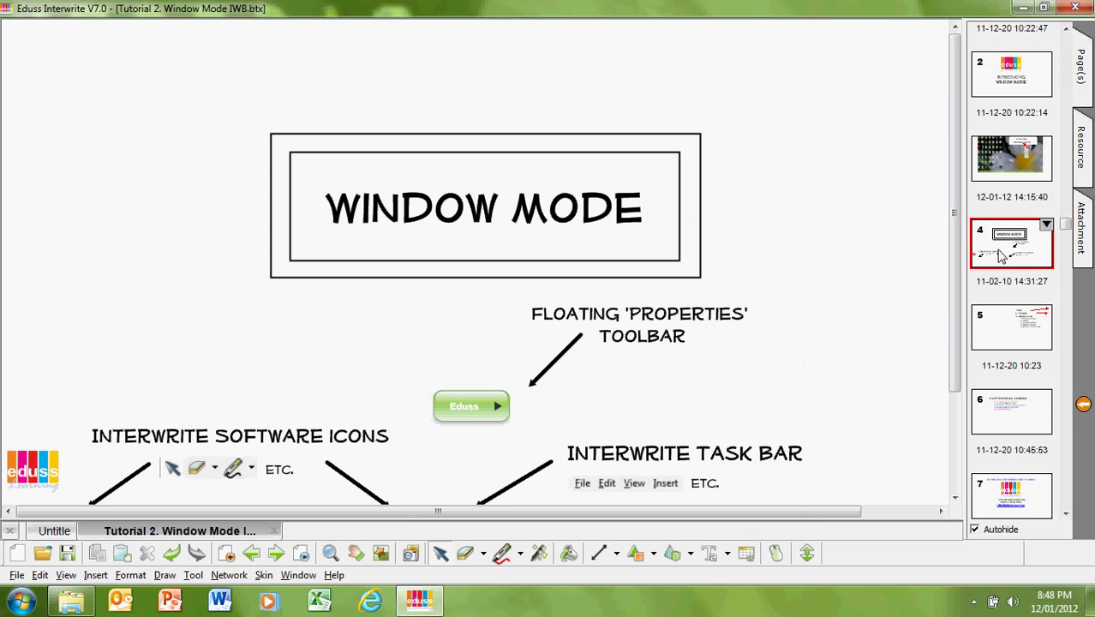
{"action": "left_click", "coordinate": [1008, 339]}
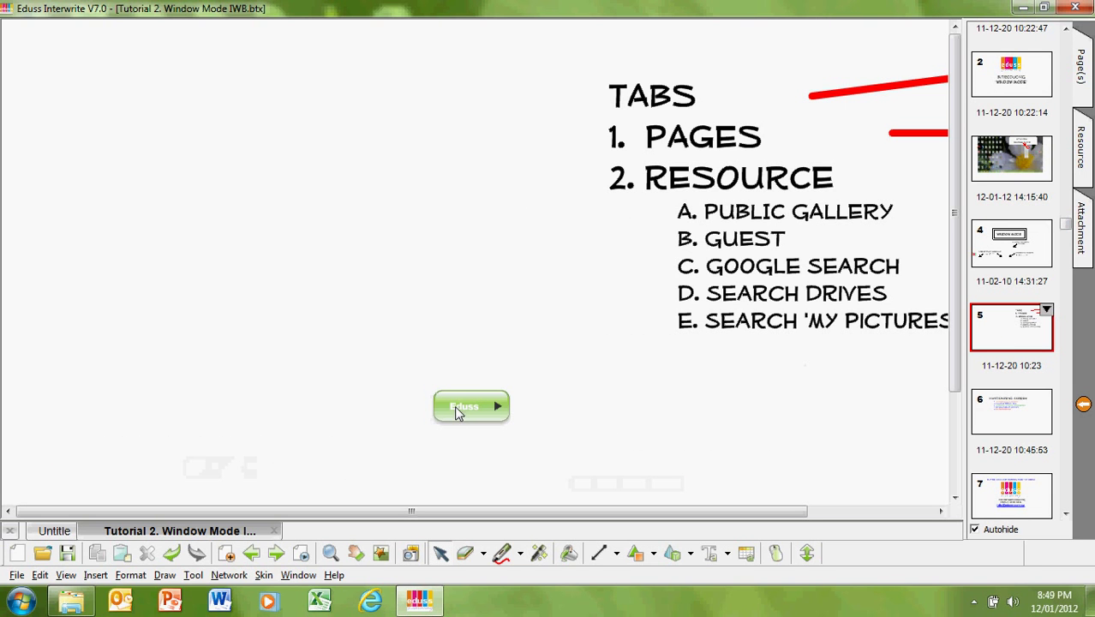
Step: Move the collapsed Eduss toolbar down beside the tool icons and turn off Autohide for the page thumbnails
{"action": "left_click_drag", "start_coordinate": [456, 412], "coordinate": [892, 557]}
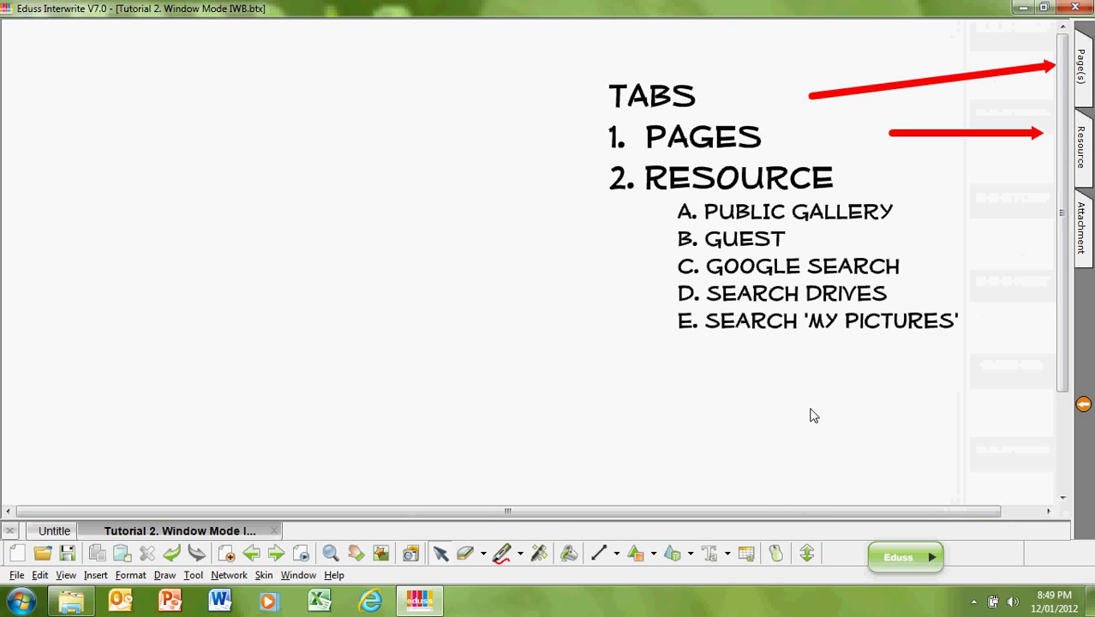
{"action": "left_click", "coordinate": [1082, 67]}
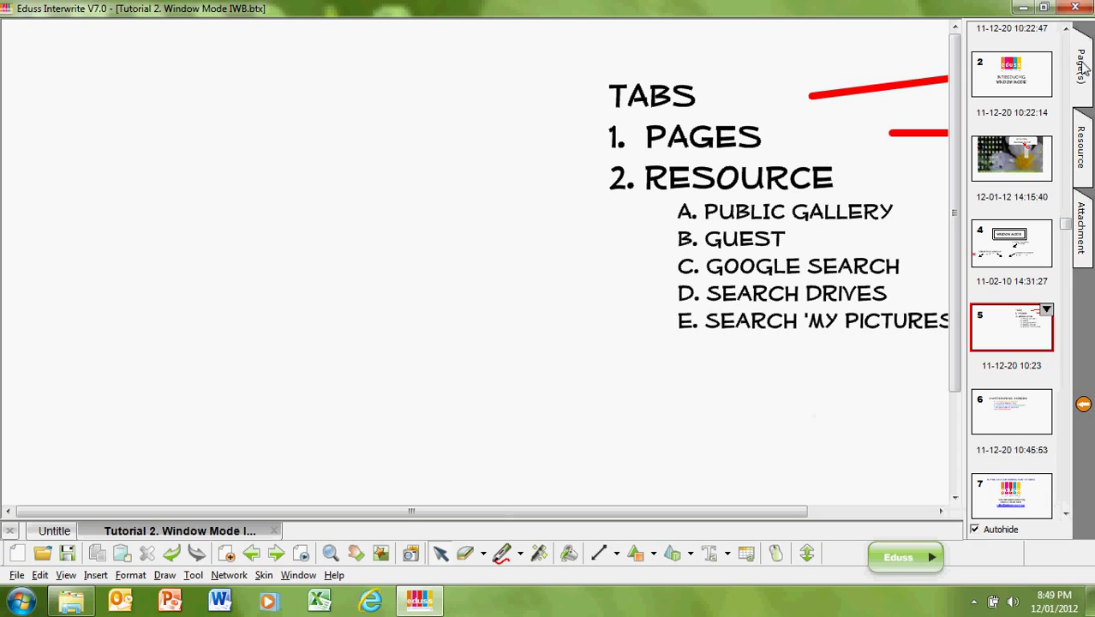
{"action": "left_click", "coordinate": [974, 531]}
Step: Browse the Public Gallery resources through Education Gallery and Science and Technology to the Biology images
{"action": "left_click", "coordinate": [1082, 153]}
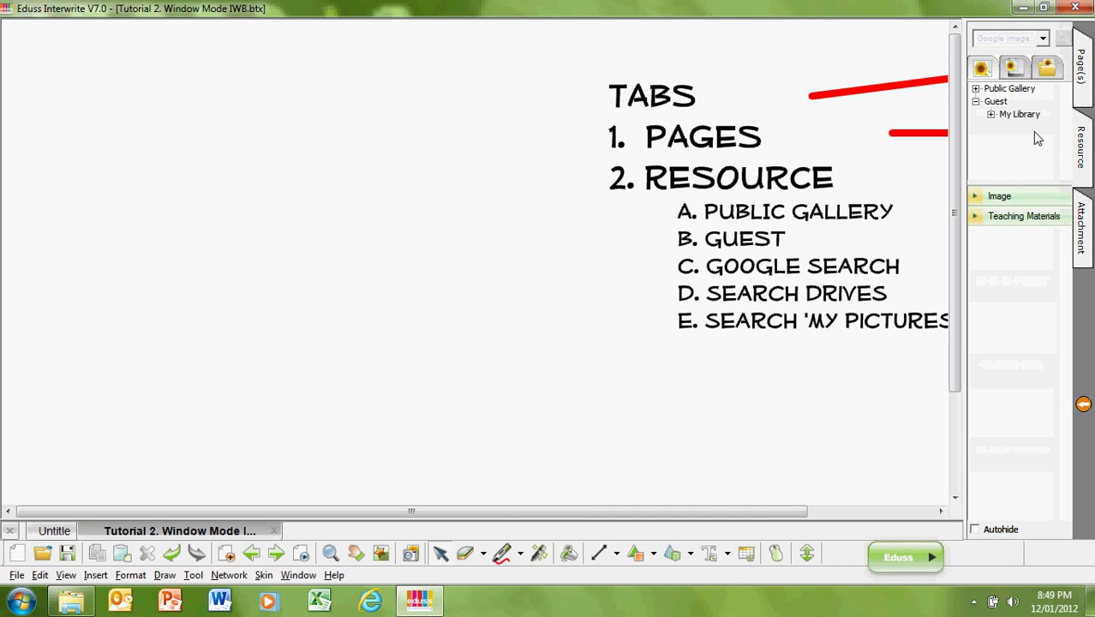
{"action": "left_click", "coordinate": [975, 89]}
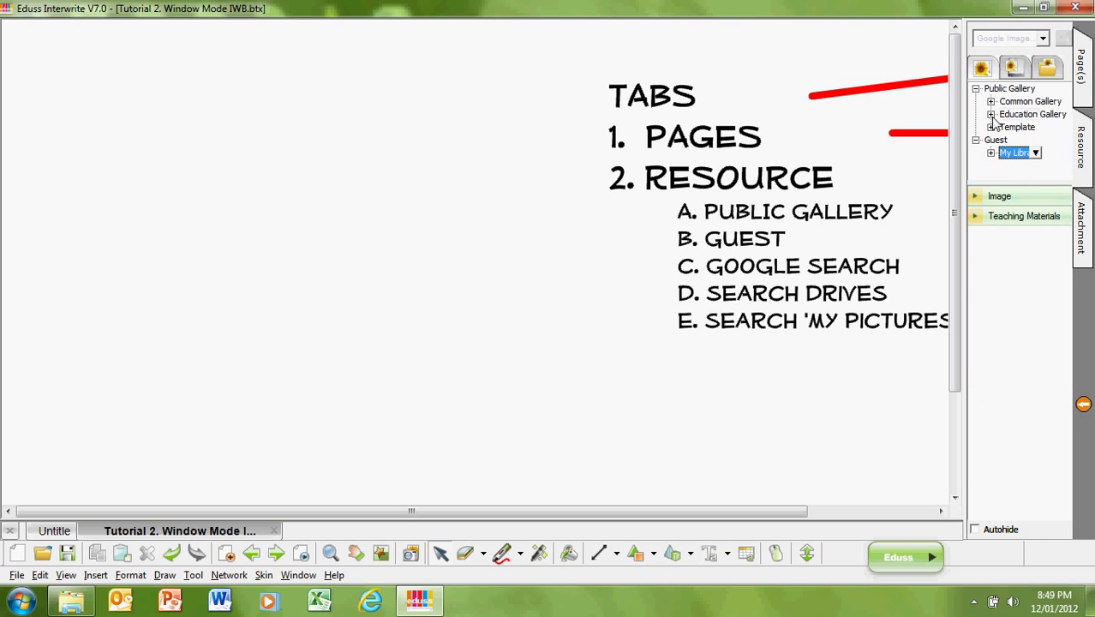
{"action": "left_click", "coordinate": [990, 115]}
{"action": "left_click_drag", "start_coordinate": [998, 175], "coordinate": [1011, 176]}
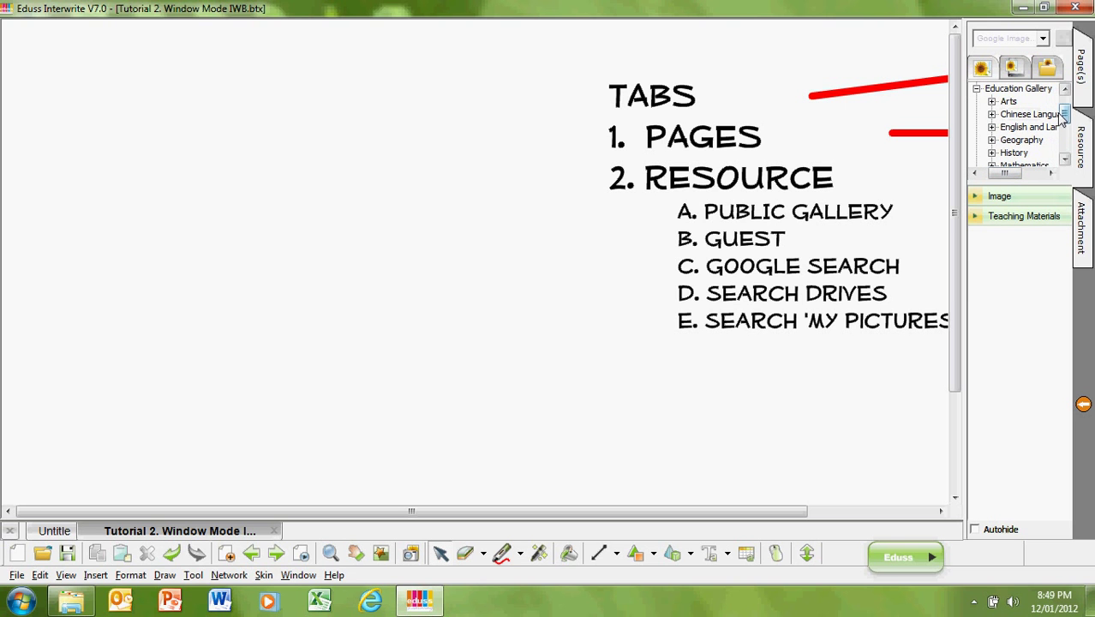
{"action": "left_click_drag", "start_coordinate": [1064, 113], "coordinate": [1064, 133]}
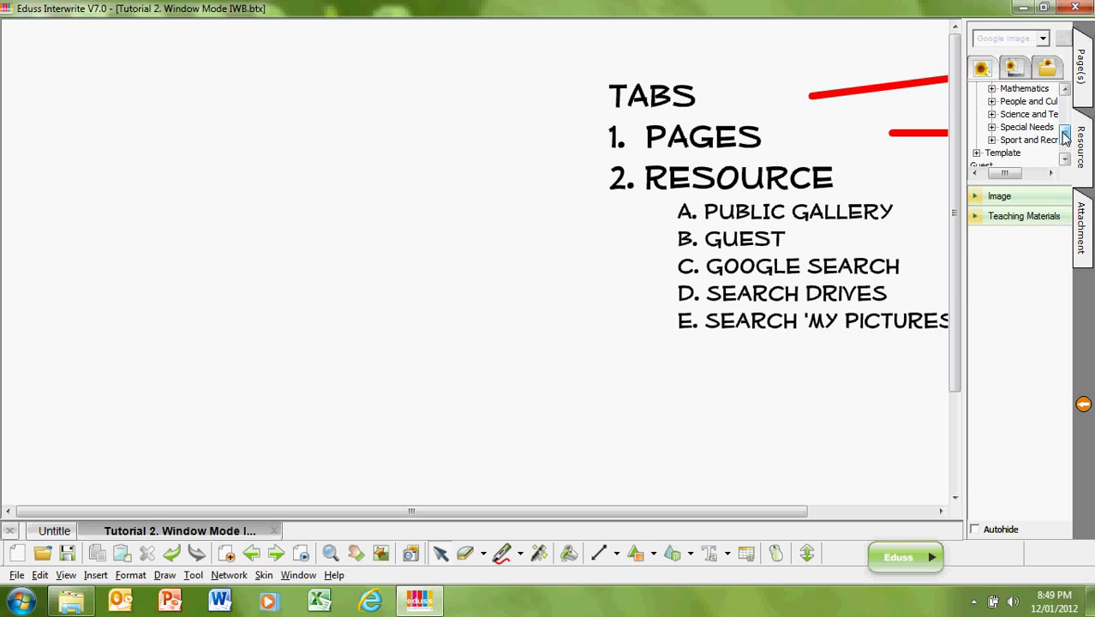
{"action": "left_click", "coordinate": [991, 114]}
{"action": "left_click_drag", "start_coordinate": [999, 172], "coordinate": [1011, 171]}
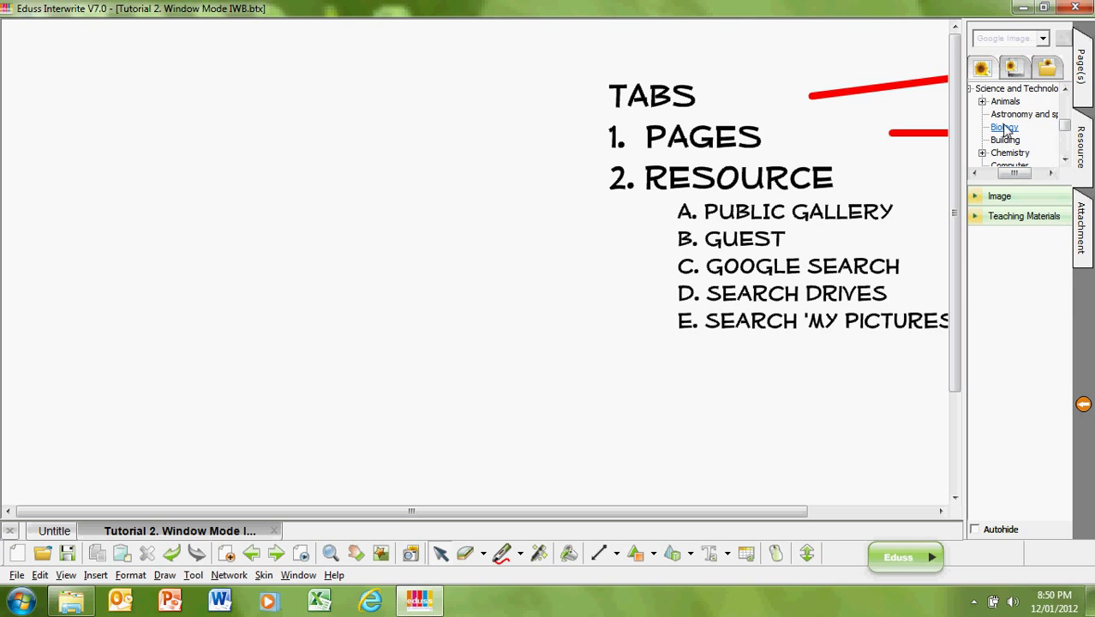
{"action": "left_click", "coordinate": [1003, 128]}
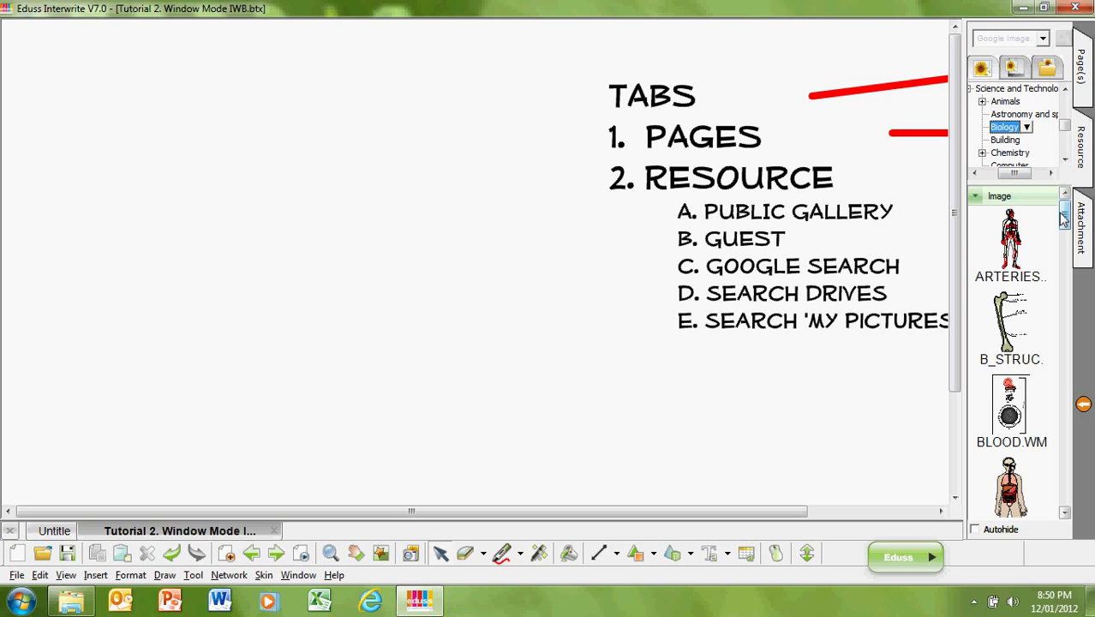
Step: Insert the HAND.WMF image from the Biology gallery, shrink it and place it beside the tabs list
{"action": "left_click_drag", "start_coordinate": [1065, 219], "coordinate": [1064, 301]}
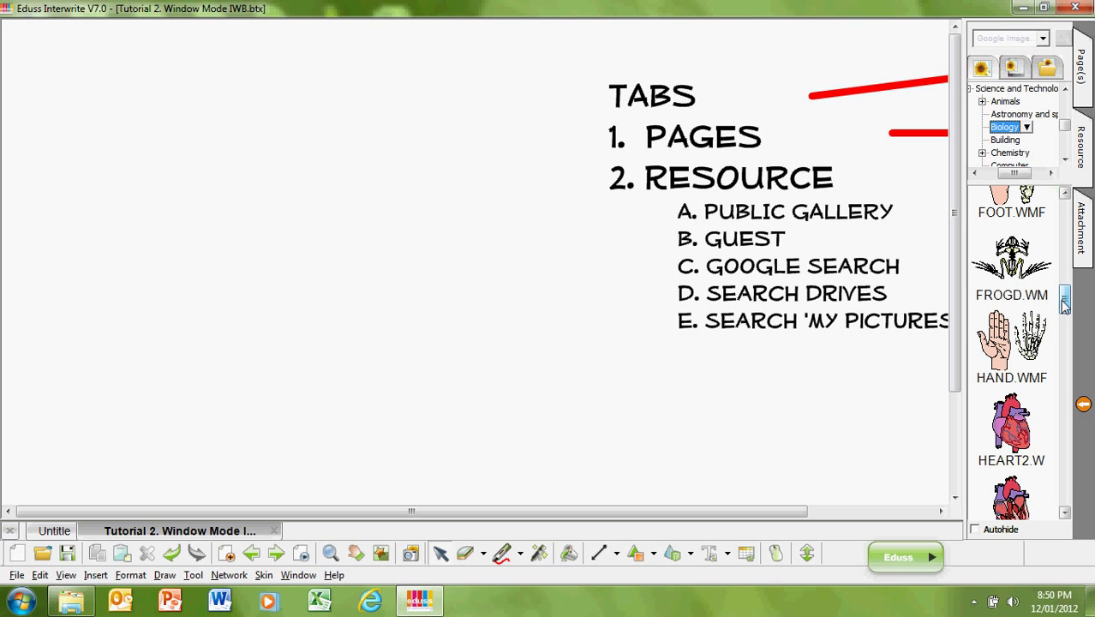
{"action": "left_click", "coordinate": [1016, 343]}
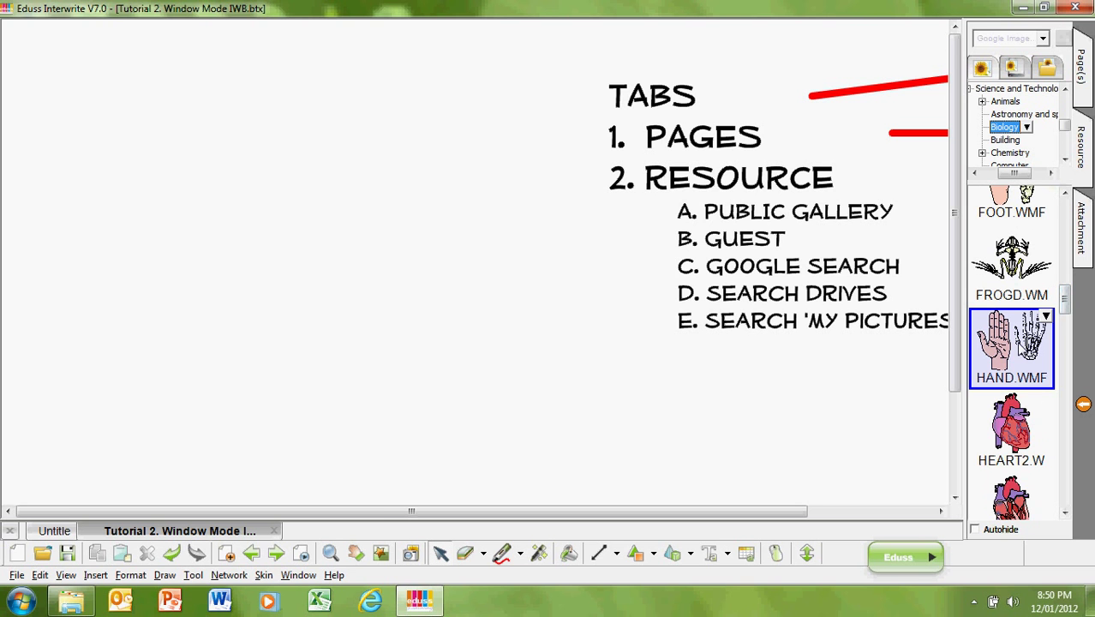
{"action": "left_click_drag", "start_coordinate": [1016, 343], "coordinate": [620, 278]}
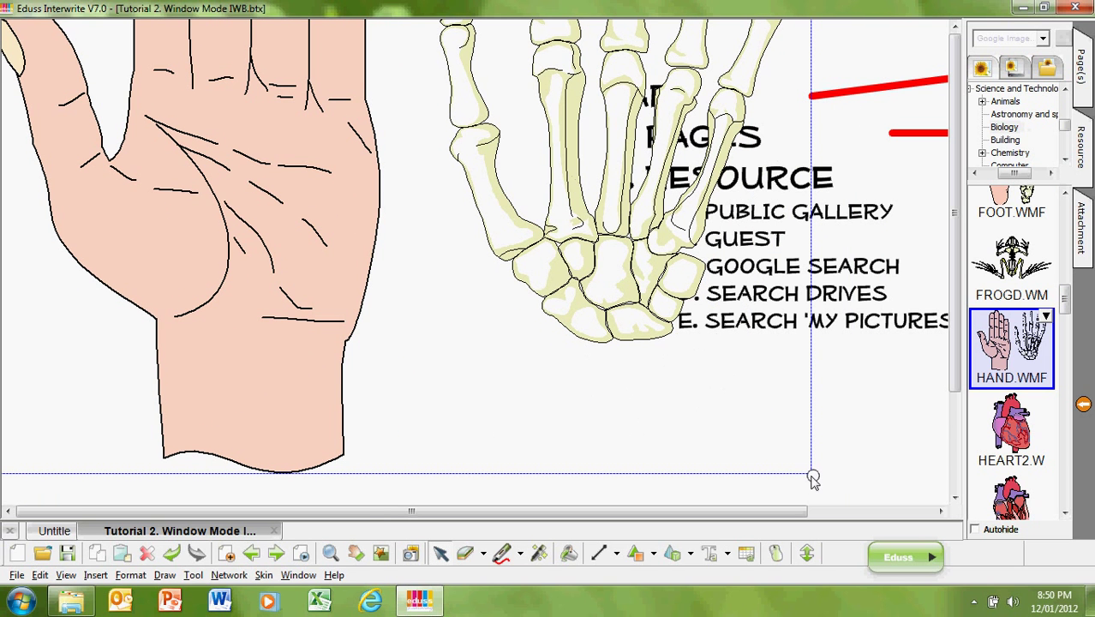
{"action": "left_click_drag", "start_coordinate": [811, 479], "coordinate": [550, 283]}
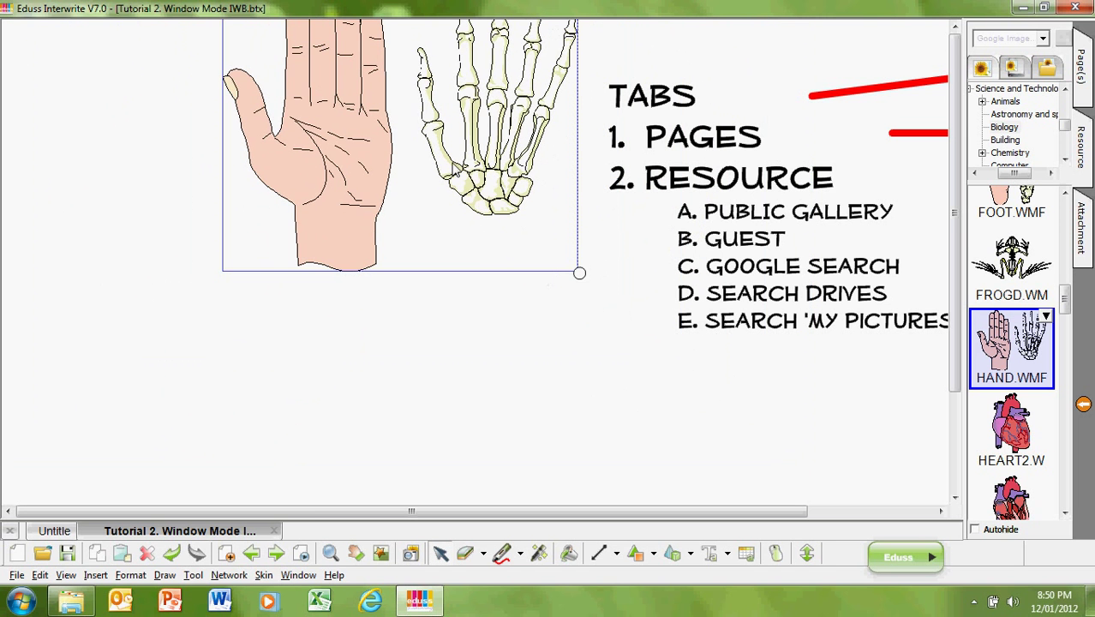
{"action": "mouse_move", "coordinate": [399, 104]}
{"action": "left_mouse_down"}
{"action": "mouse_move", "coordinate": [311, 164]}
{"action": "mouse_move", "coordinate": [289, 203]}
{"action": "mouse_move", "coordinate": [315, 276]}
{"action": "mouse_move", "coordinate": [305, 122]}
{"action": "mouse_move", "coordinate": [342, 91]}
{"action": "mouse_move", "coordinate": [398, 101]}
{"action": "left_mouse_up"}
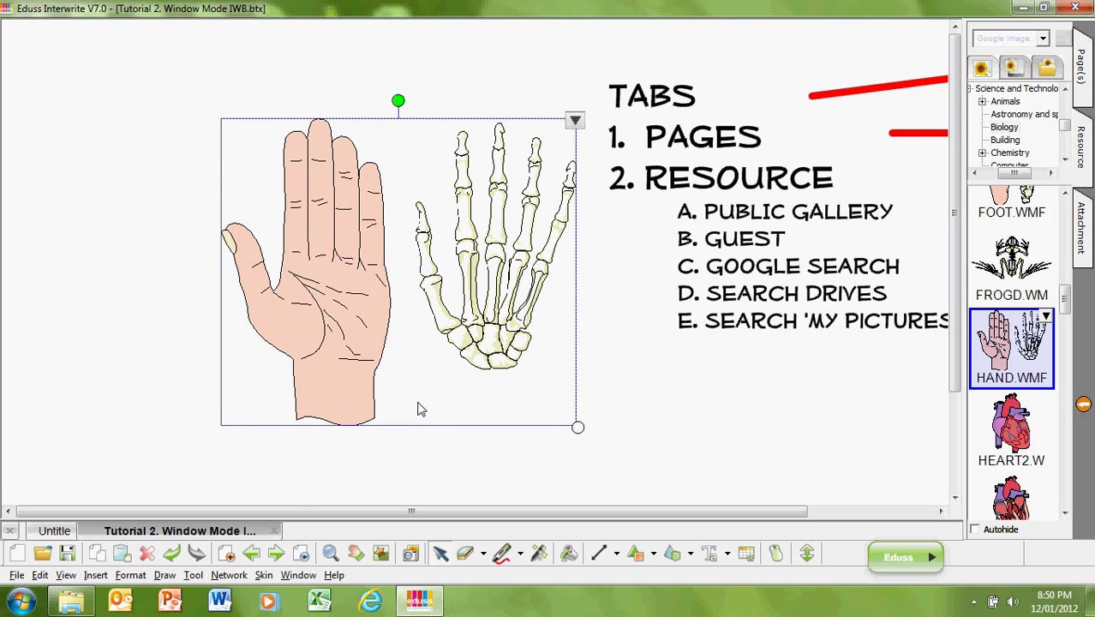
Step: Delete the hand image from the page and collapse the Public Gallery tree
{"action": "left_click", "coordinate": [147, 556]}
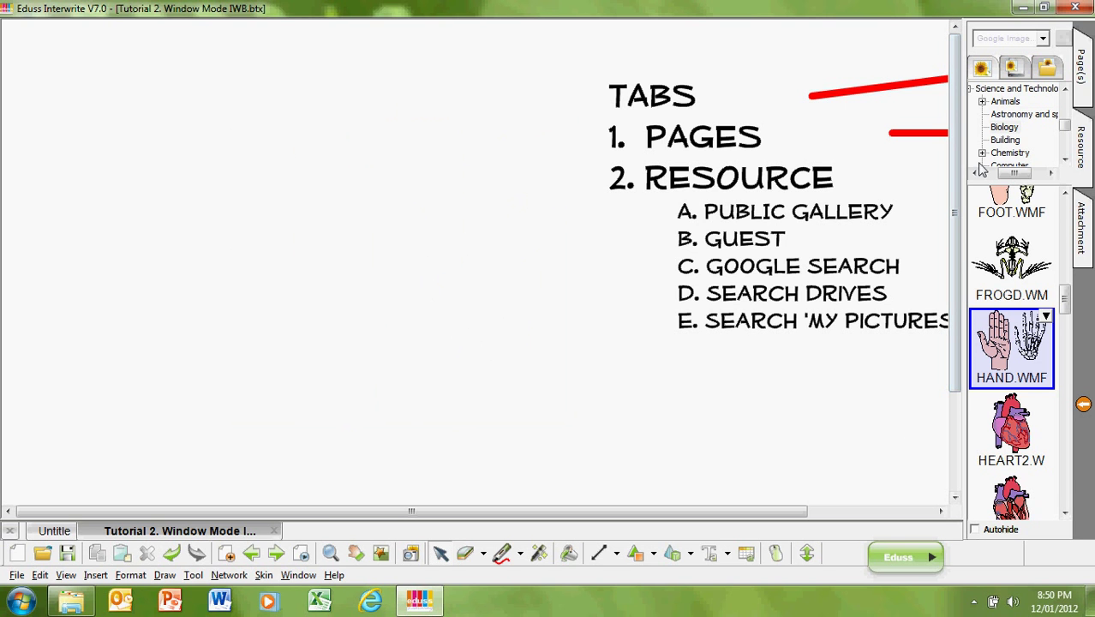
{"action": "left_click_drag", "start_coordinate": [1008, 173], "coordinate": [979, 174]}
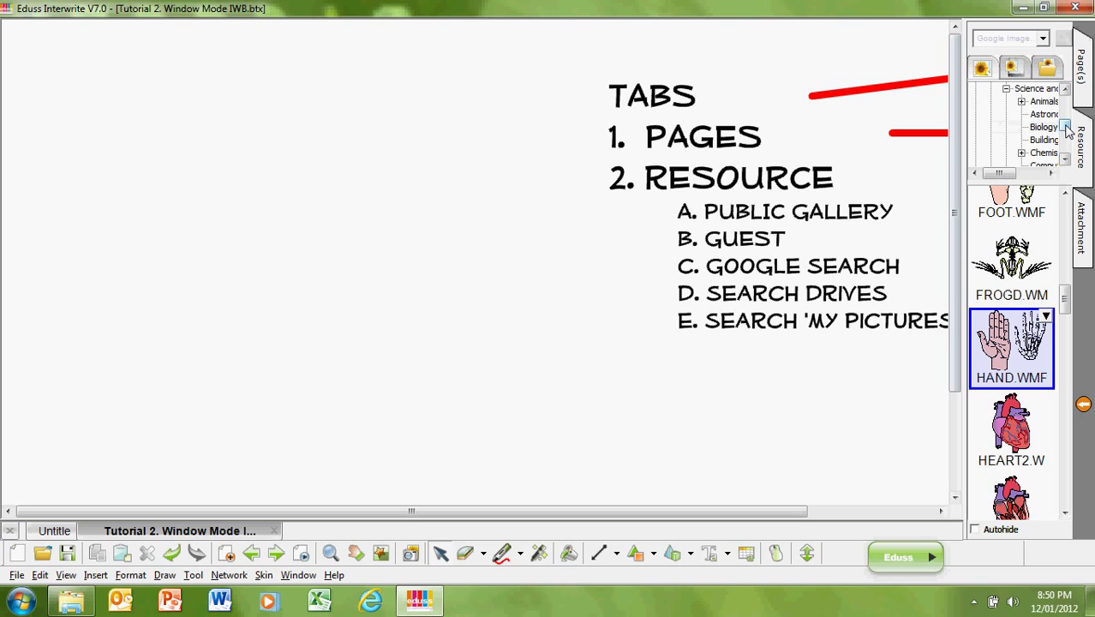
{"action": "scroll", "coordinate": [1062, 89], "scroll_direction": "up", "scroll_amount": 5}
{"action": "left_click", "coordinate": [976, 89]}
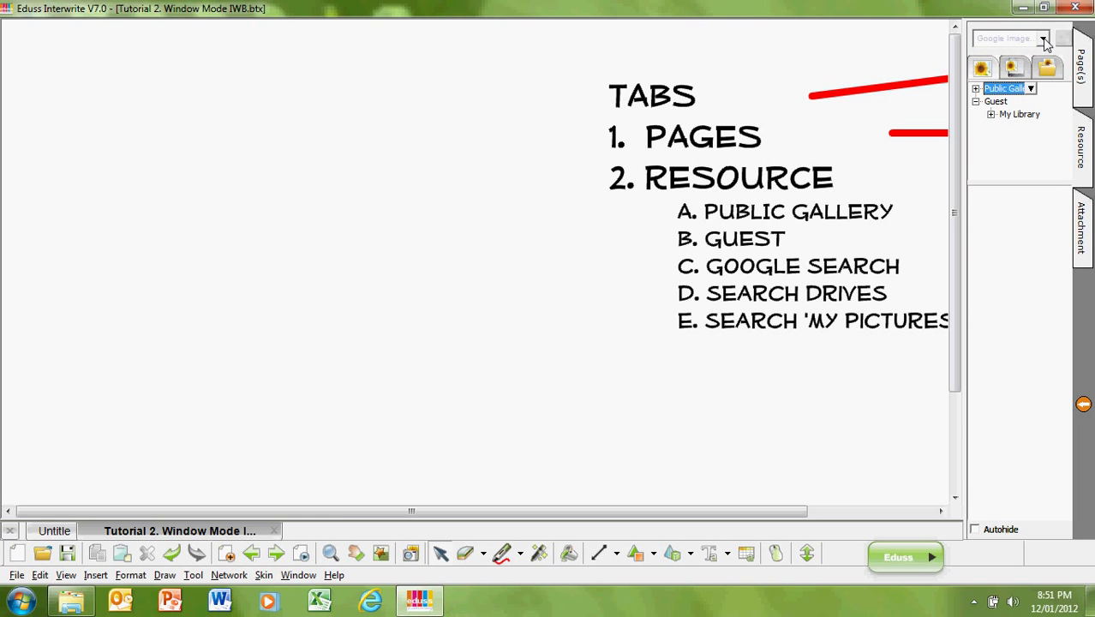
Step: Search Google Images for "lion" from the resource search, view the results full screen and minimize the browser
{"action": "left_click", "coordinate": [993, 41]}
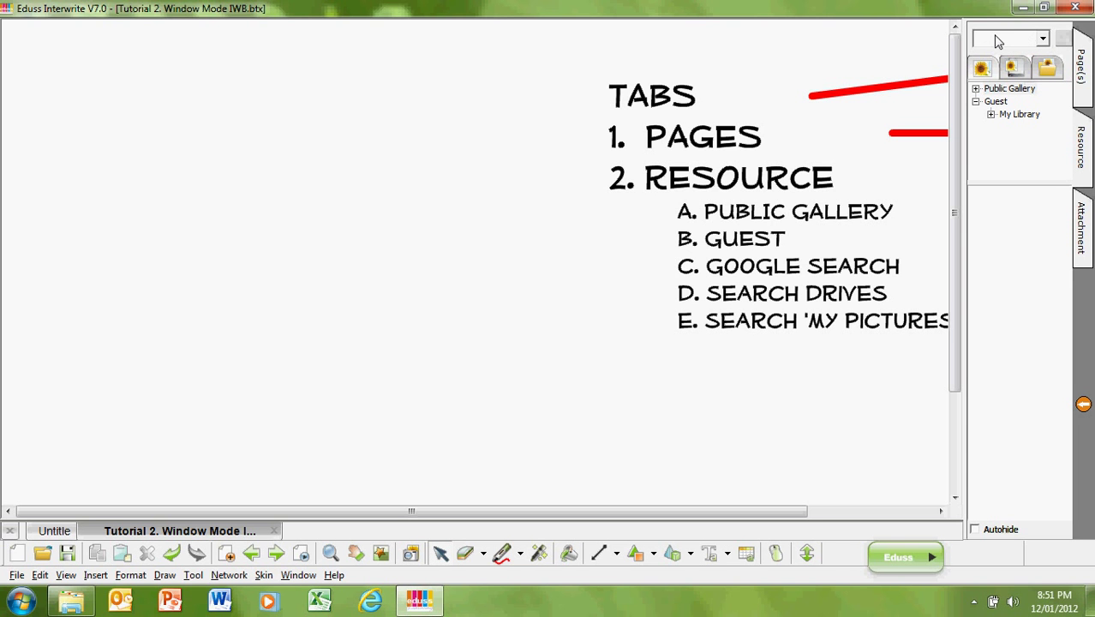
{"action": "type", "text": "lion"}
{"action": "left_click", "coordinate": [1064, 39]}
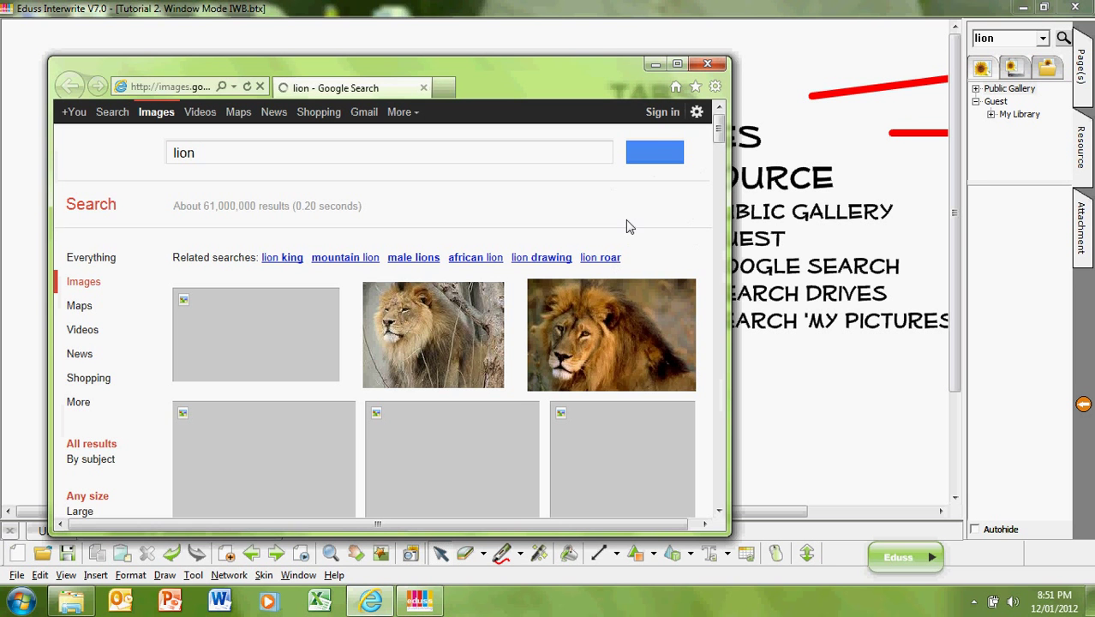
{"action": "left_click", "coordinate": [677, 66]}
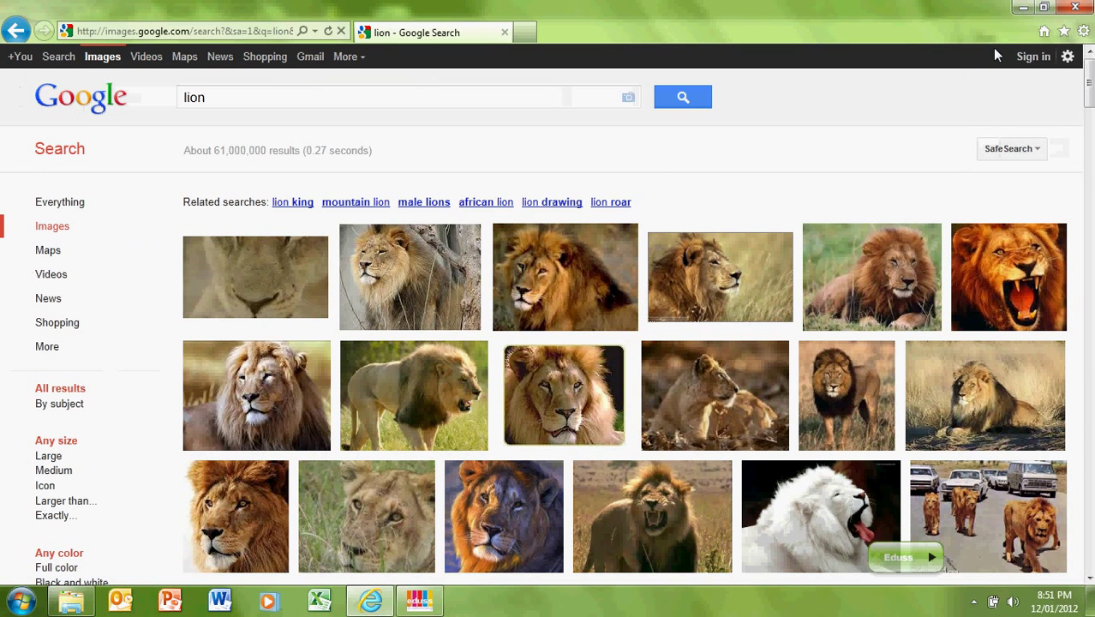
{"action": "left_click", "coordinate": [1023, 7]}
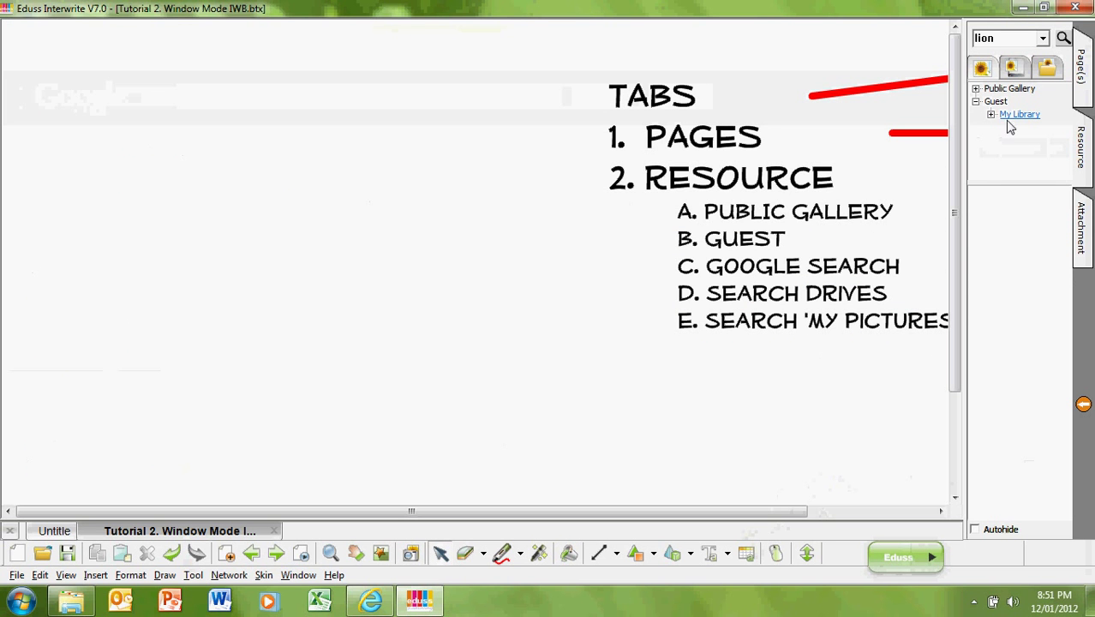
Step: View the drives under Local Image and expand Private Collection in the resource library
{"action": "left_click", "coordinate": [1015, 67]}
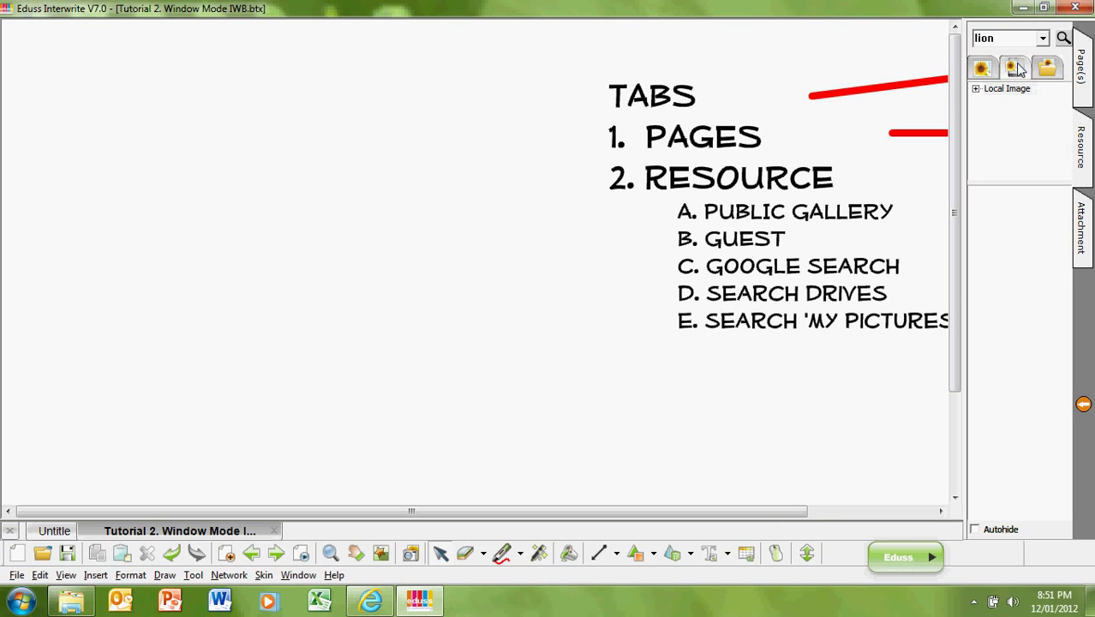
{"action": "left_click", "coordinate": [976, 89]}
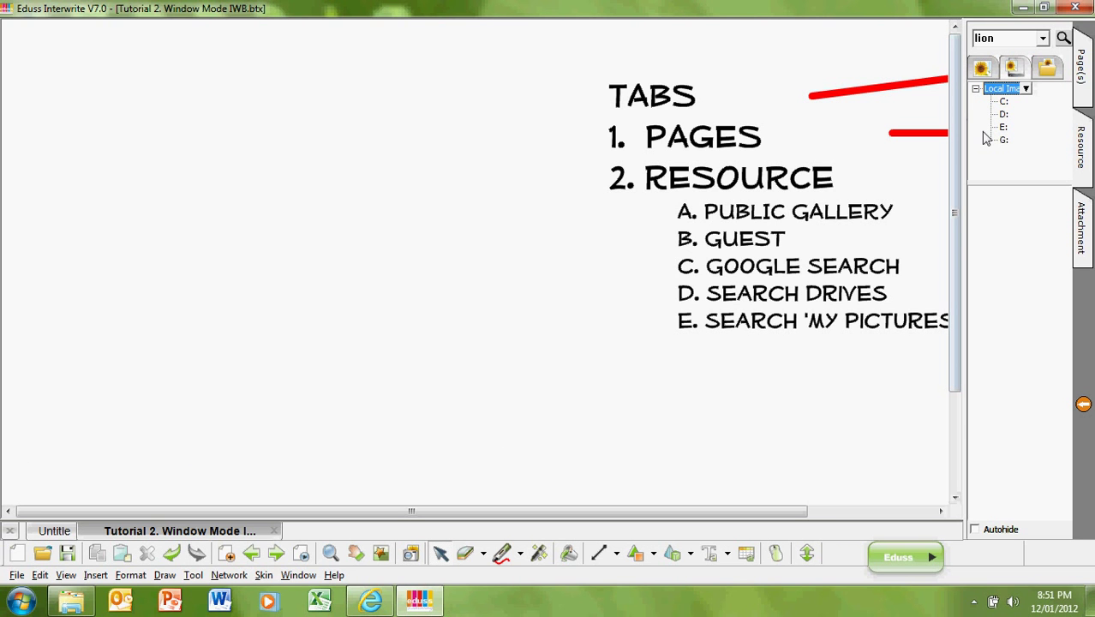
{"action": "left_click", "coordinate": [1050, 72]}
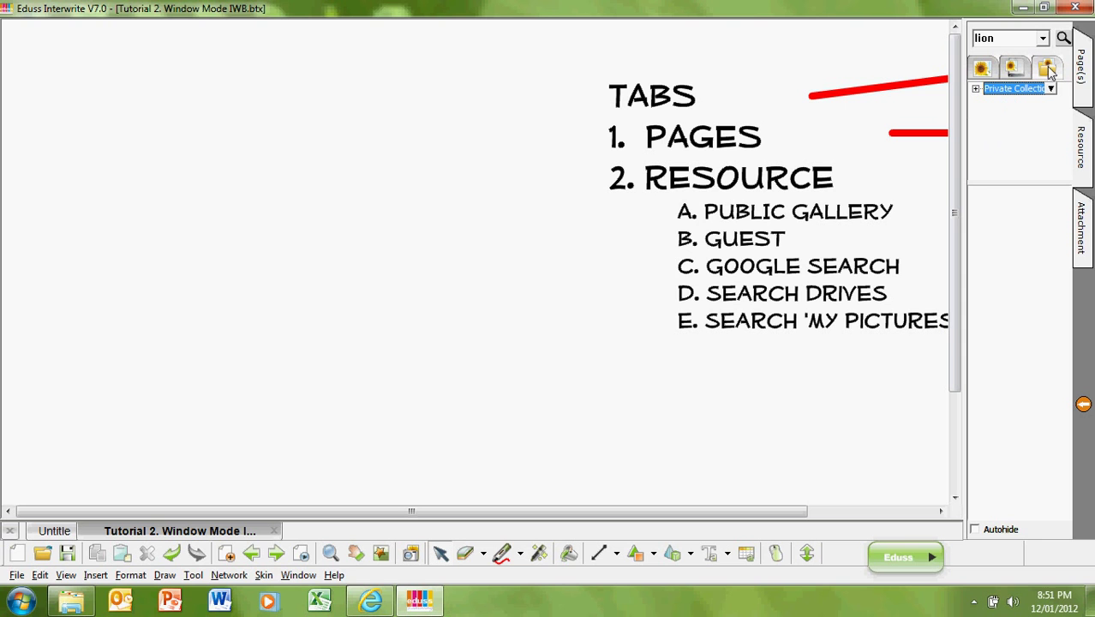
{"action": "left_click", "coordinate": [976, 89]}
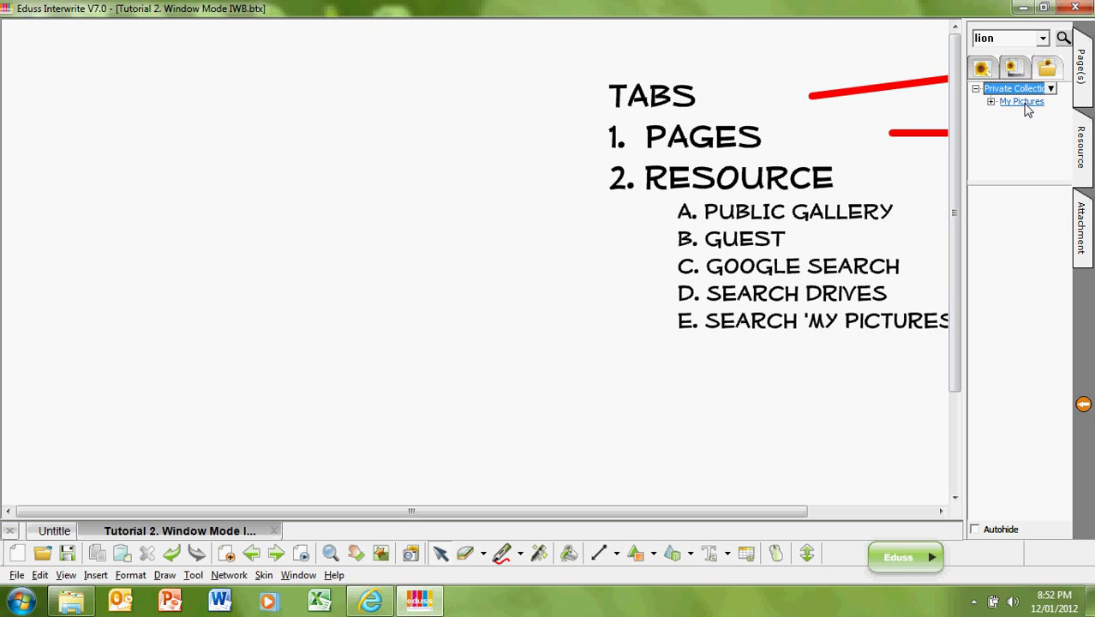